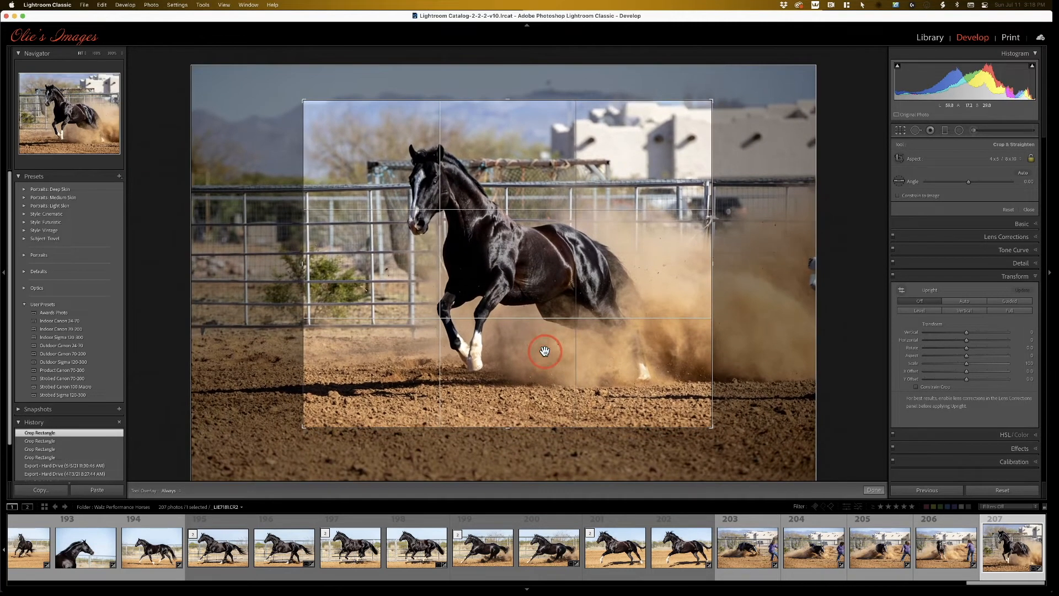
- Apply the crop to the horse photo and open the photo in the Print module
key("Return")
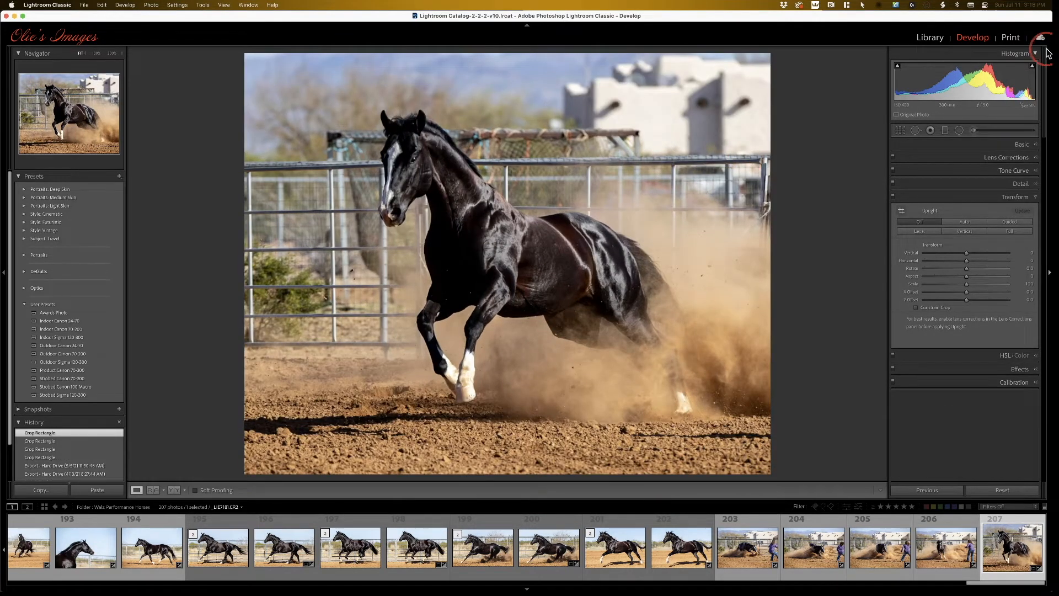
left_click(1010, 39)
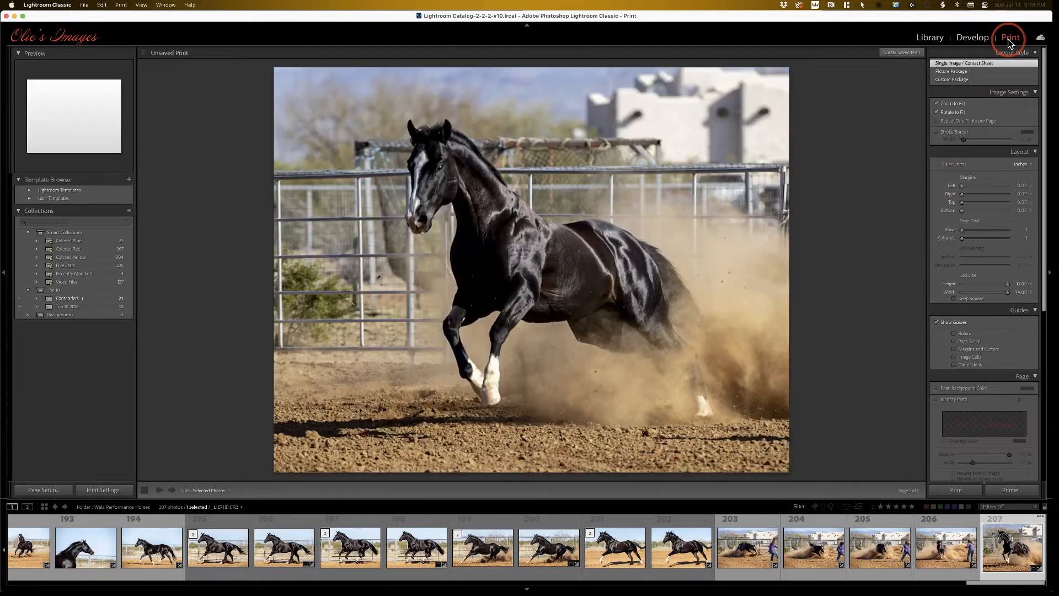
right_click(930, 38)
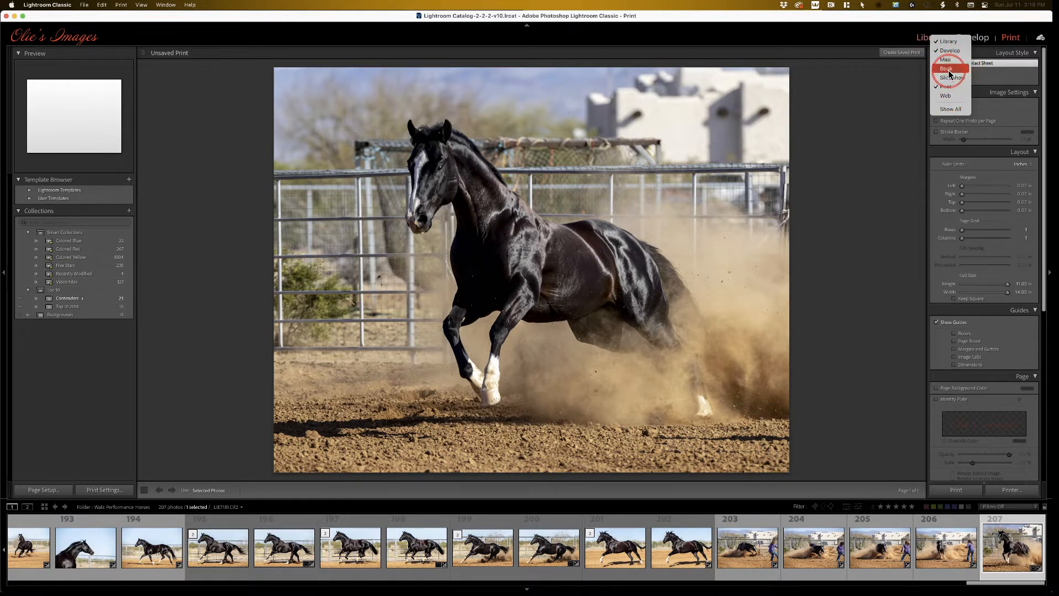
left_click(899, 33)
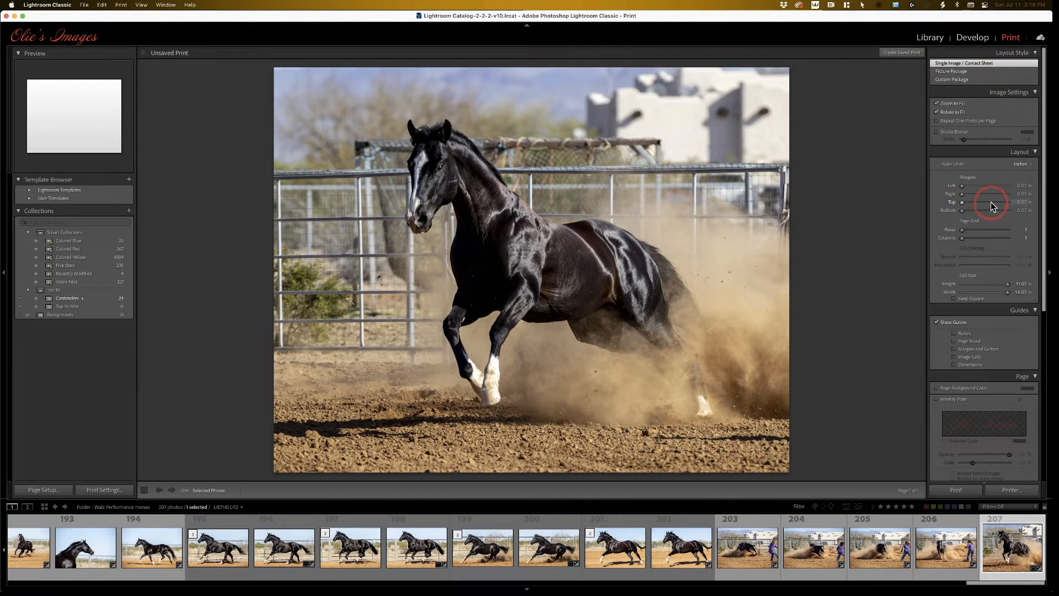
- Turn off Zoom to Fill so the whole horse photo fits inside the print cell
scroll(1007, 264, "down", 1)
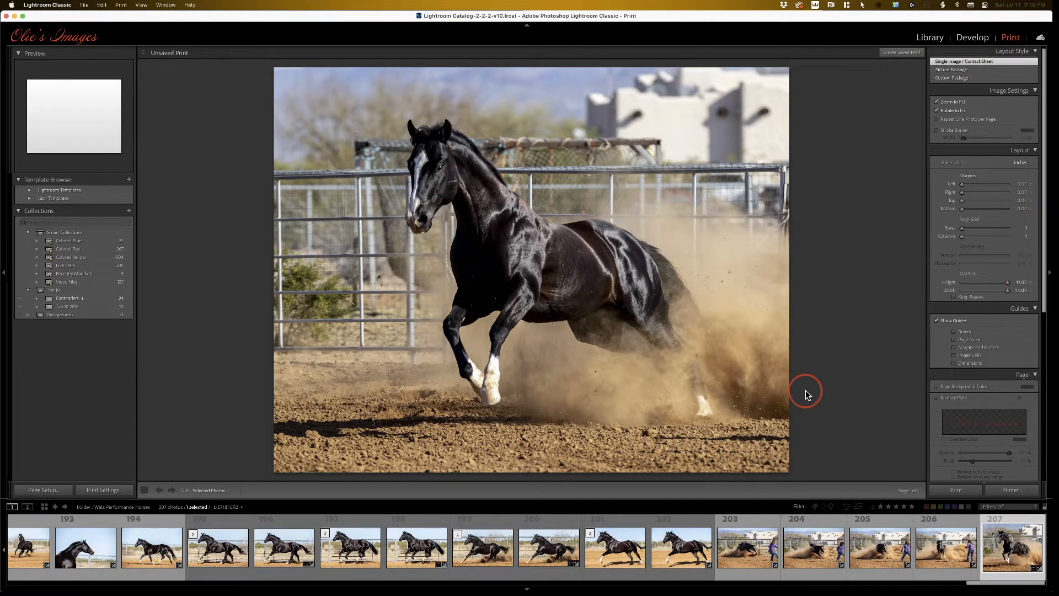
left_click(936, 102)
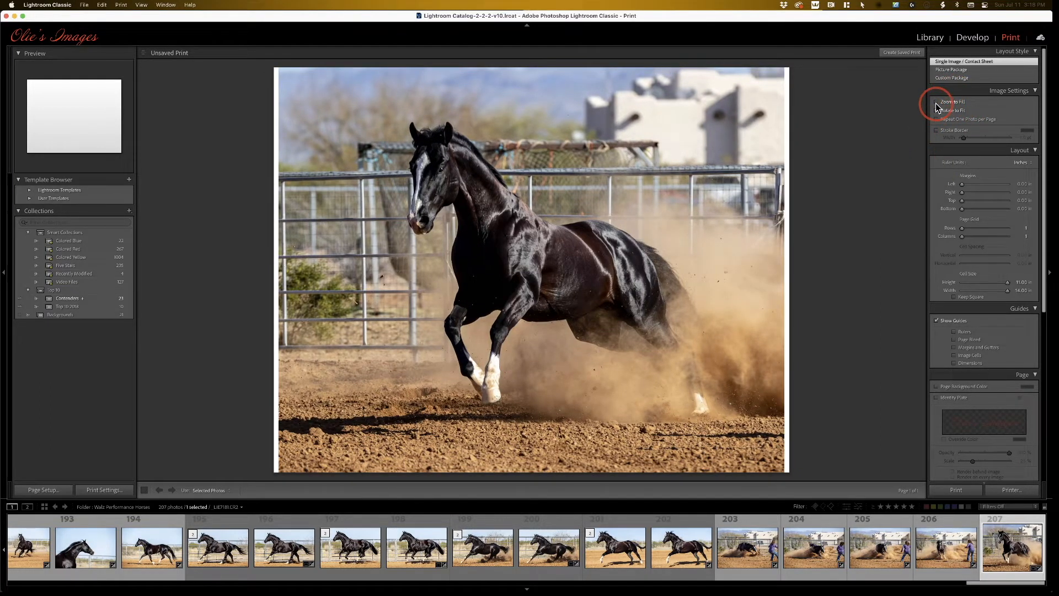
left_click(937, 102)
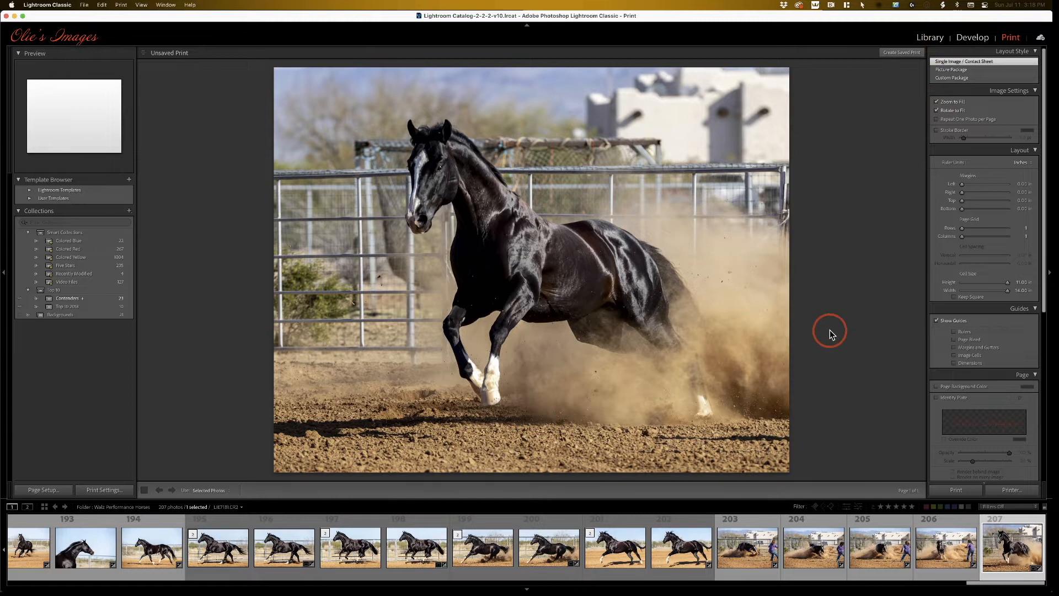
left_click(937, 103)
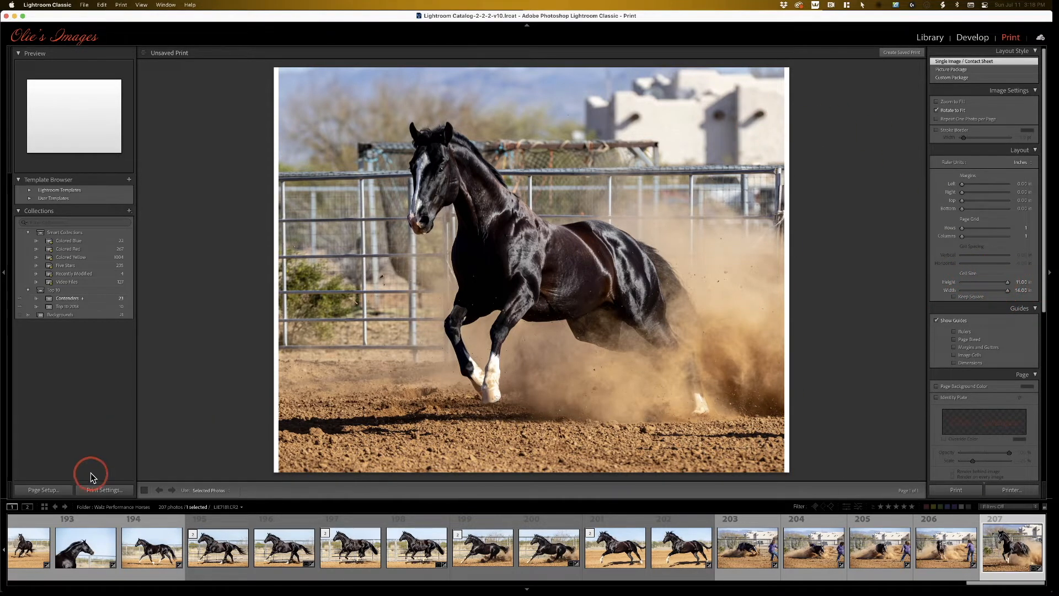
- Change the paper size in the page setup to US Letter Borderless, 8.50 by 11.00 inches
left_click(49, 491)
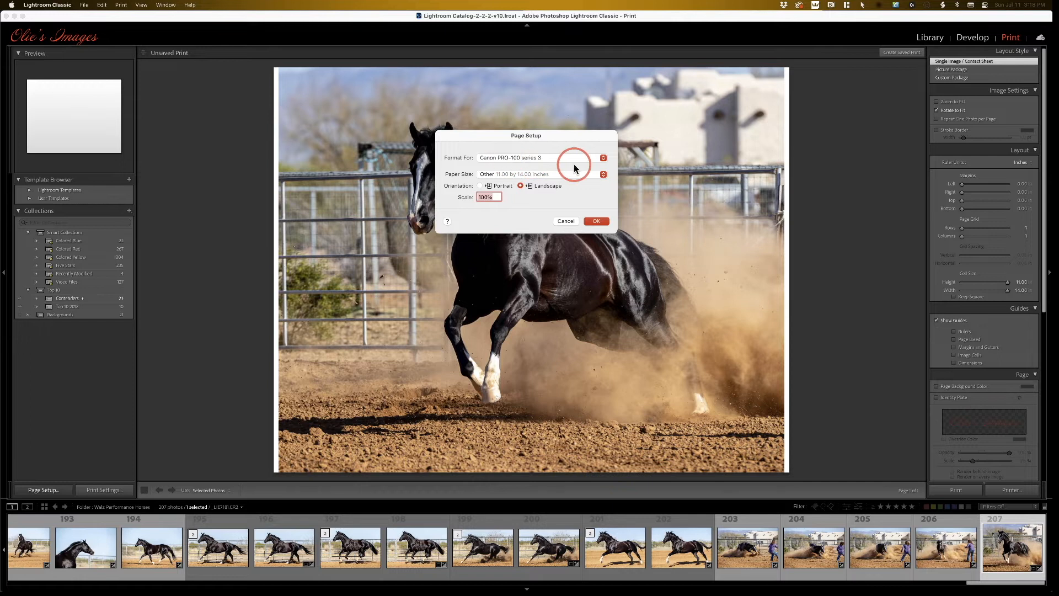
left_click(524, 174)
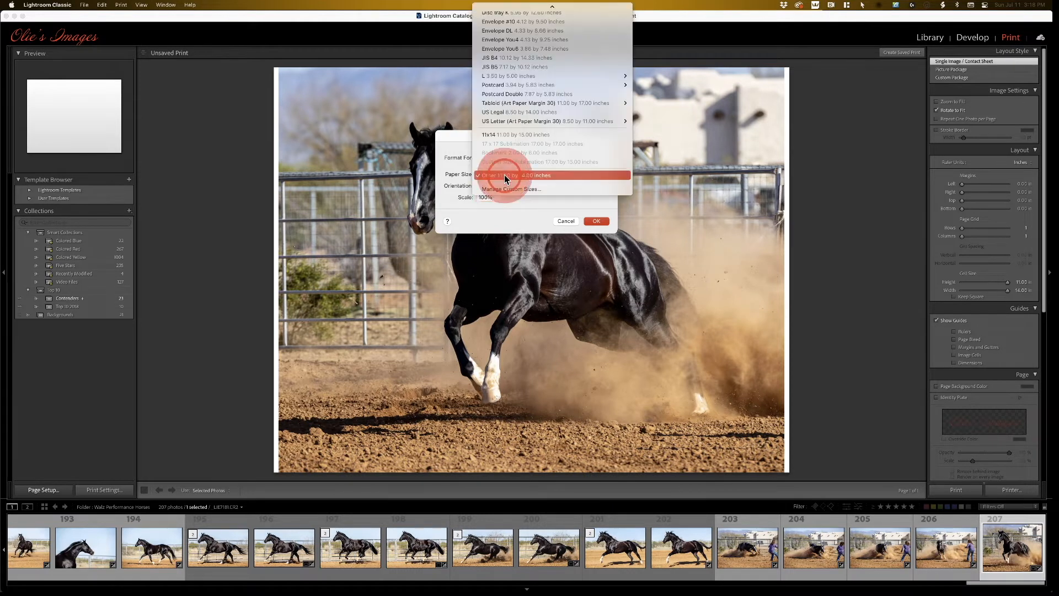
scroll(539, 172, "up", 1)
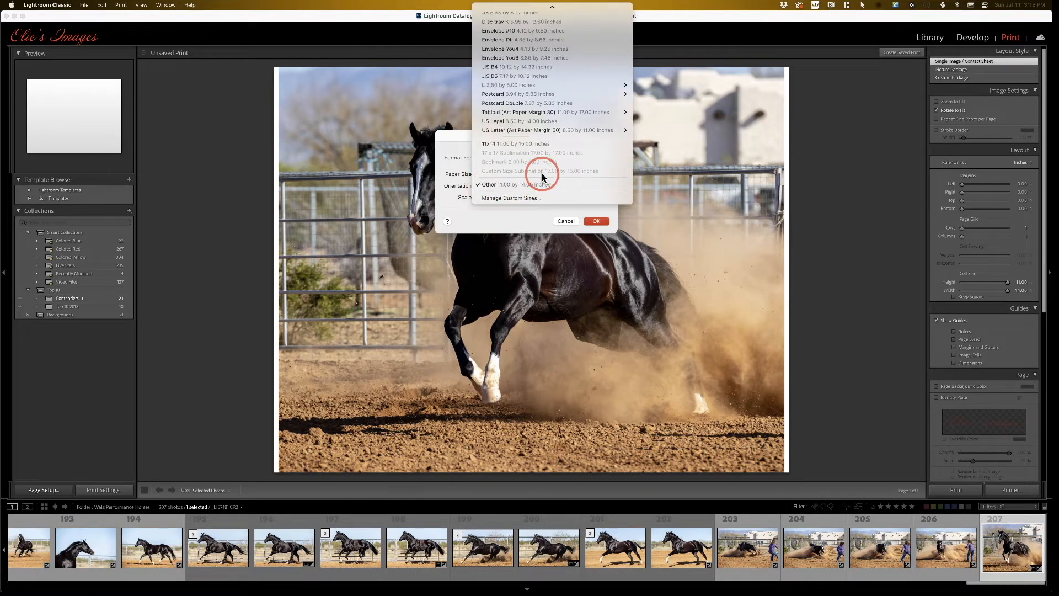
mouse_move(573, 130)
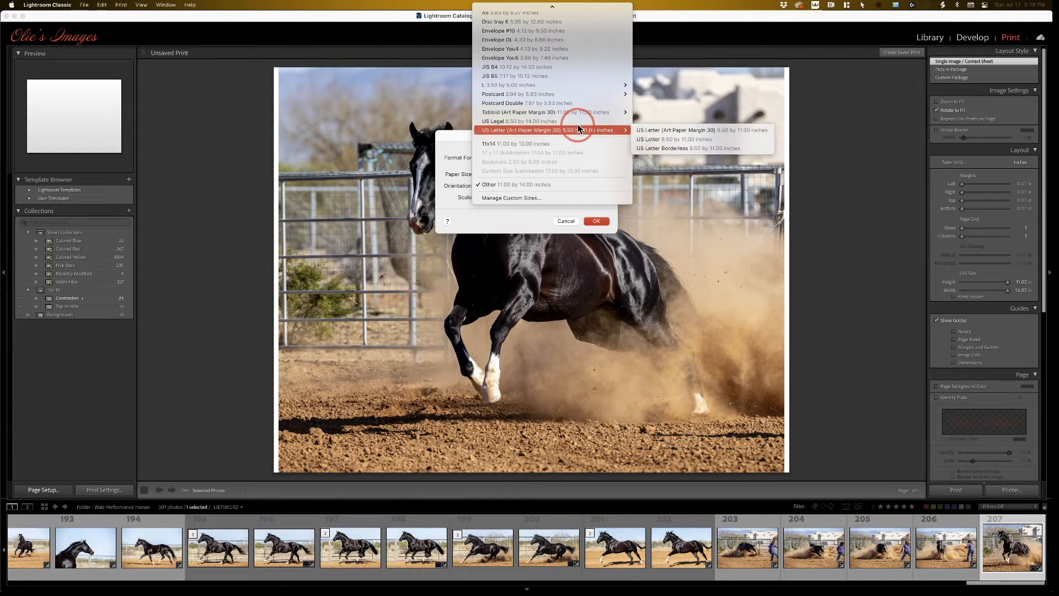
left_click(678, 152)
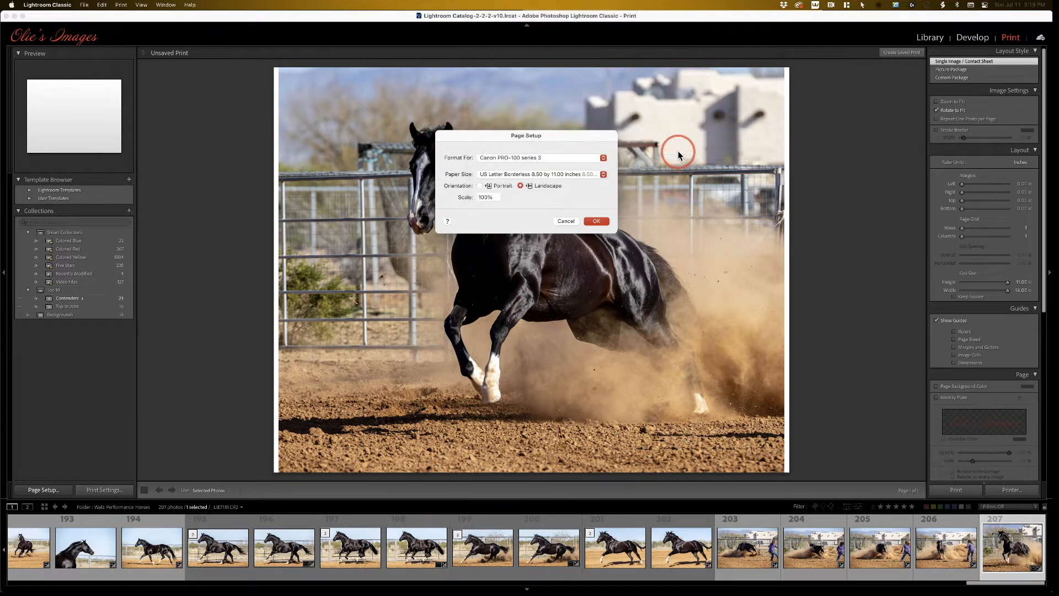
left_click(595, 220)
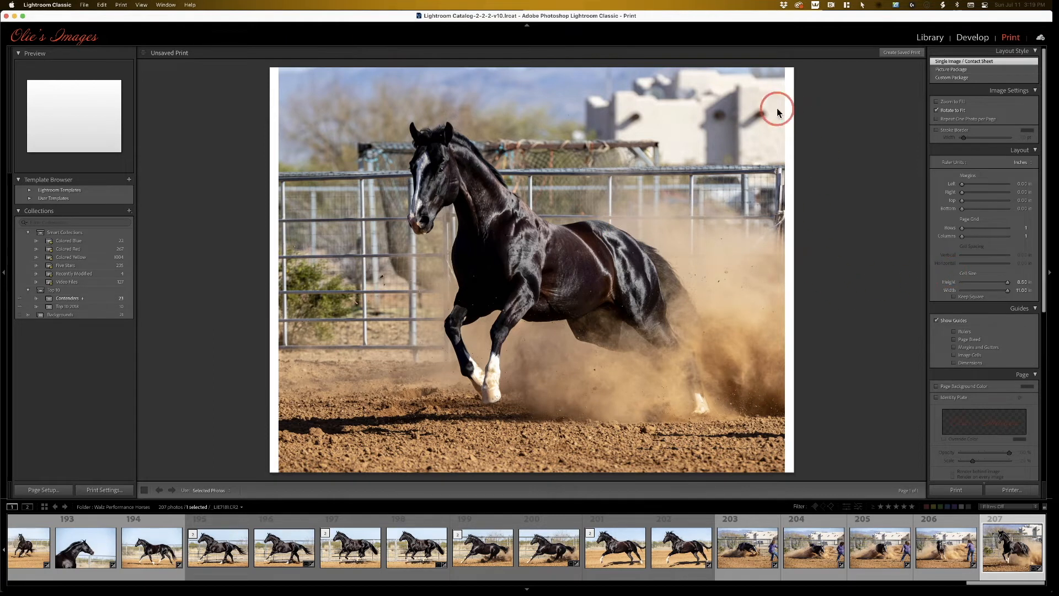
- Set the print cell size to 8.00 in high and 10.00 in wide
left_click_drag(1008, 282, 1023, 283)
left_click(1018, 282)
key("Tab")
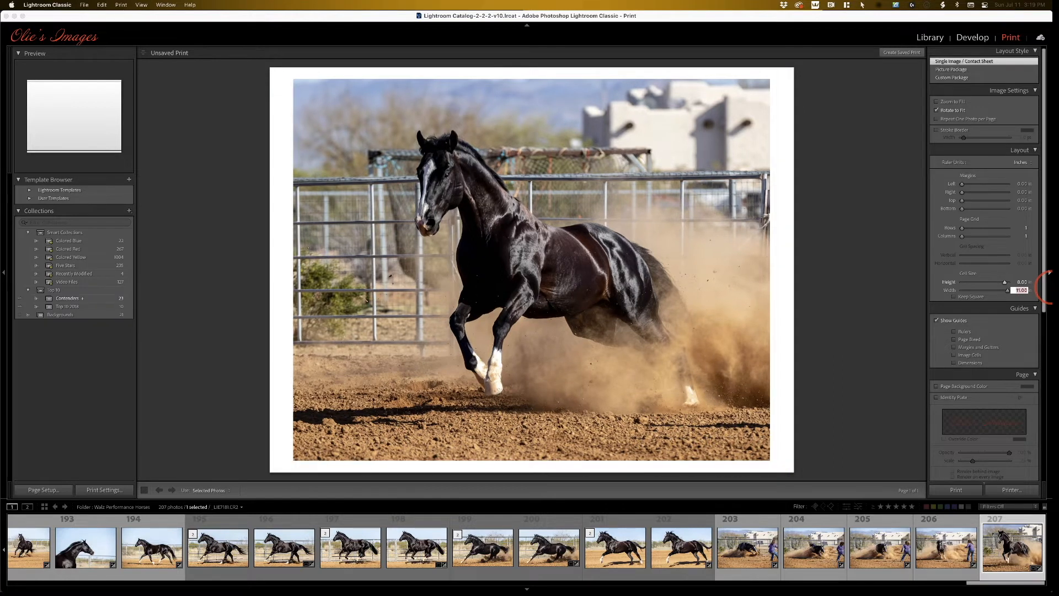
key("Tab")
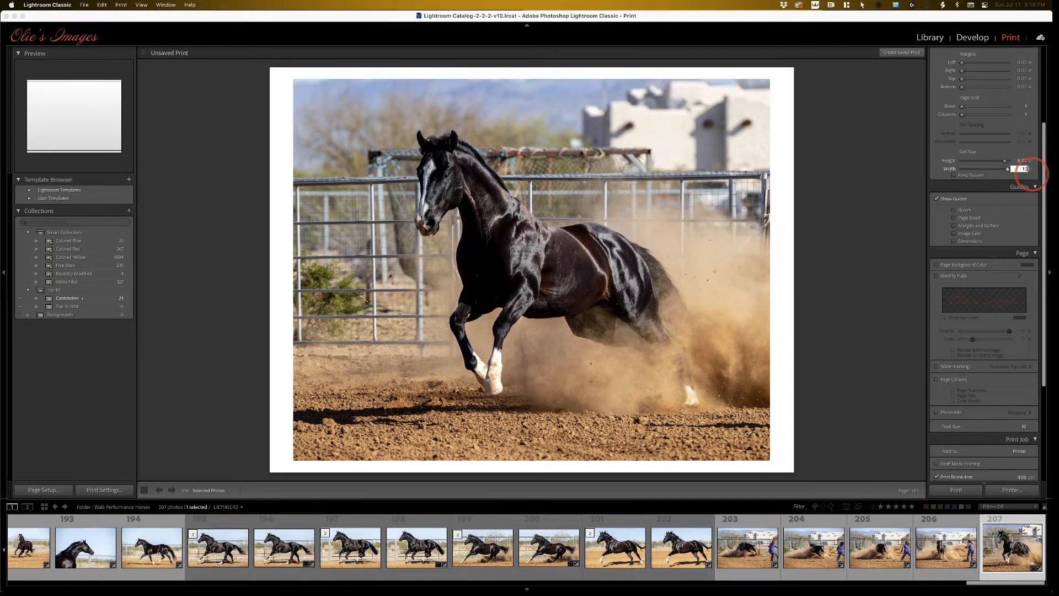
key("Tab")
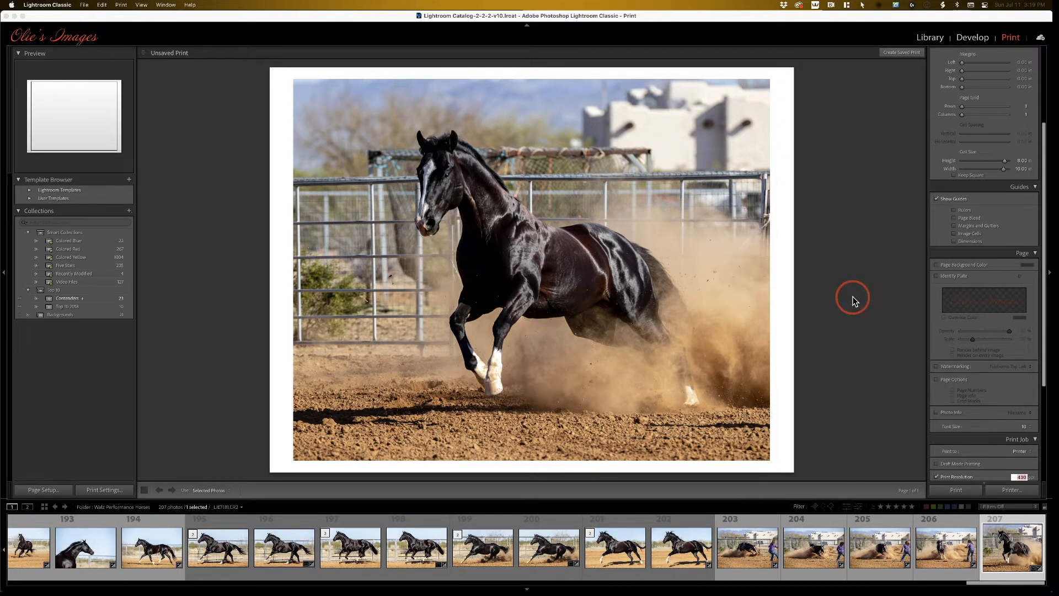
- Try a black page background color around the photo and switch it off again
left_click(937, 265)
left_click(1033, 266)
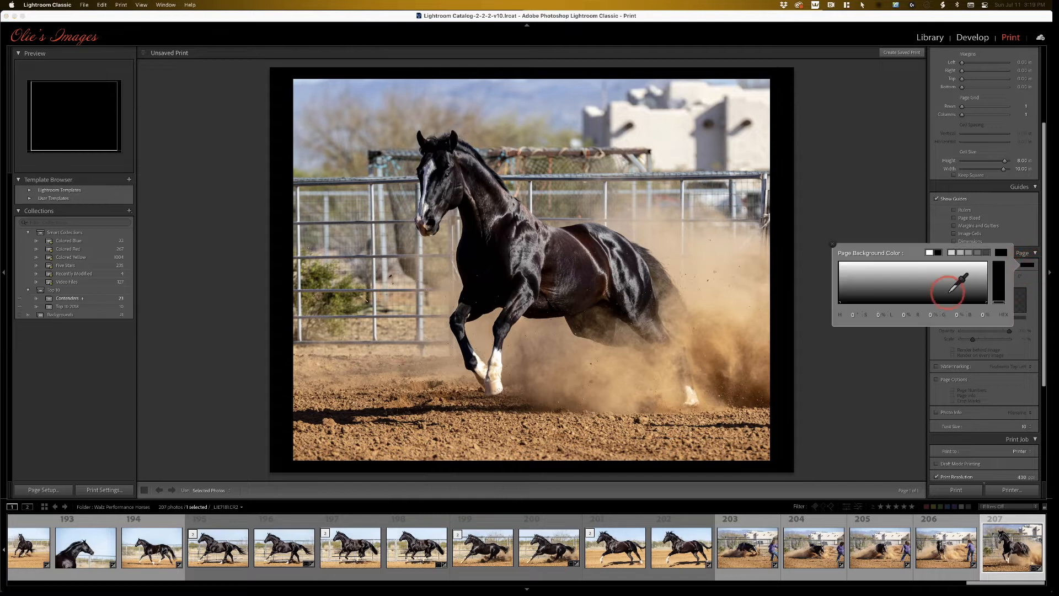
left_click_drag(995, 288, 987, 317)
left_click(939, 252)
left_click(832, 244)
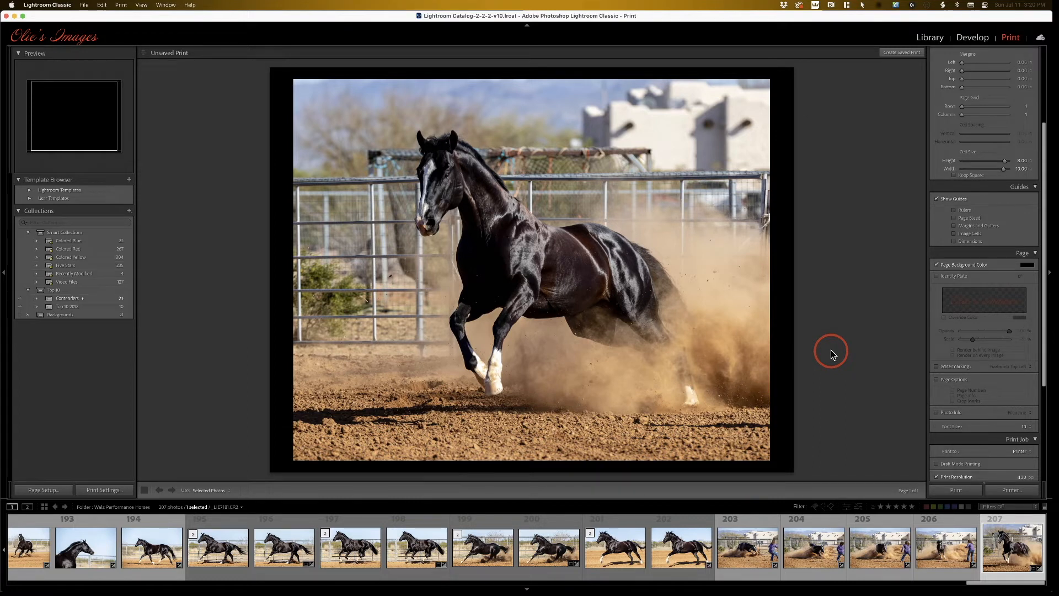
left_click(937, 264)
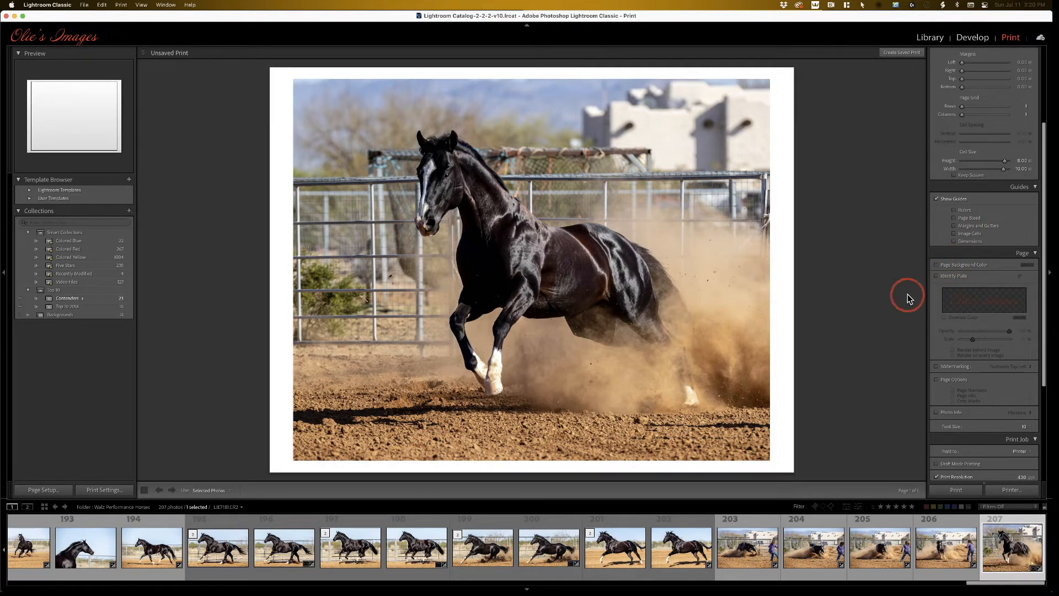
- Turn on watermarking for the print and choose the BFI TR watermark
left_click(936, 367)
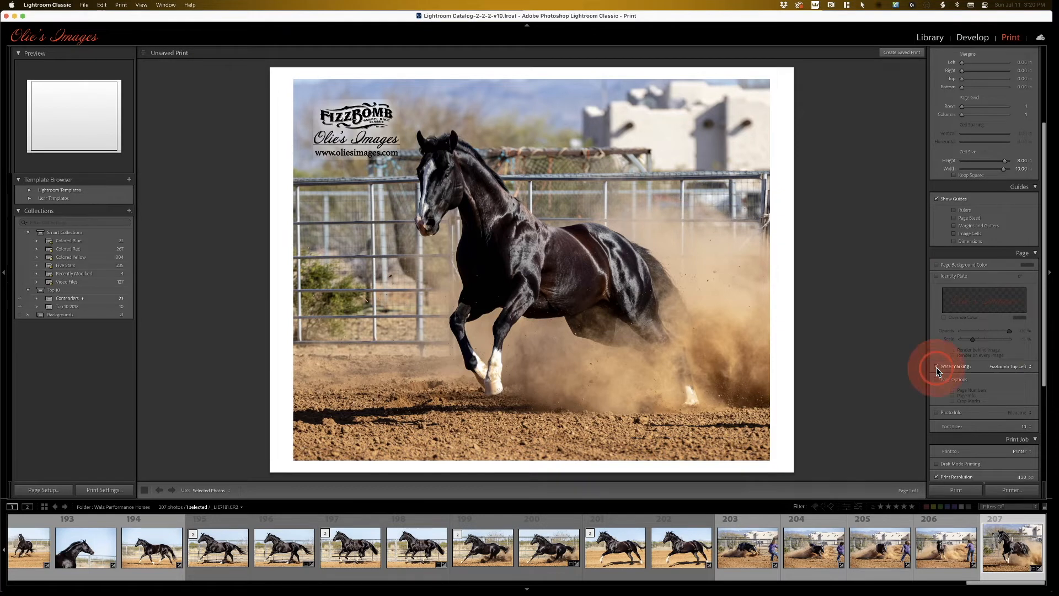
left_click(1011, 372)
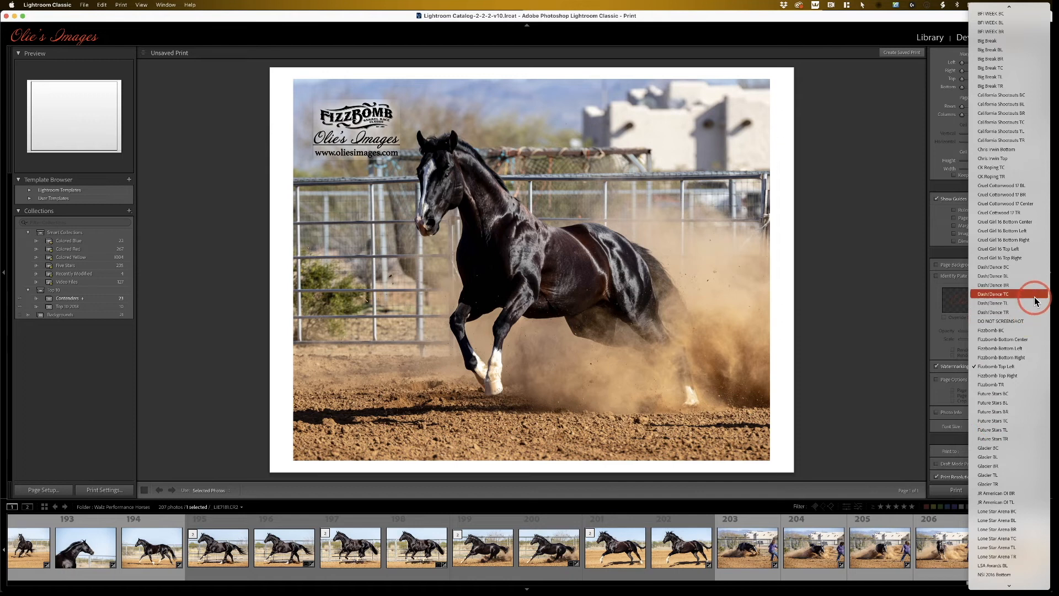
left_click(1020, 270)
left_click(1008, 366)
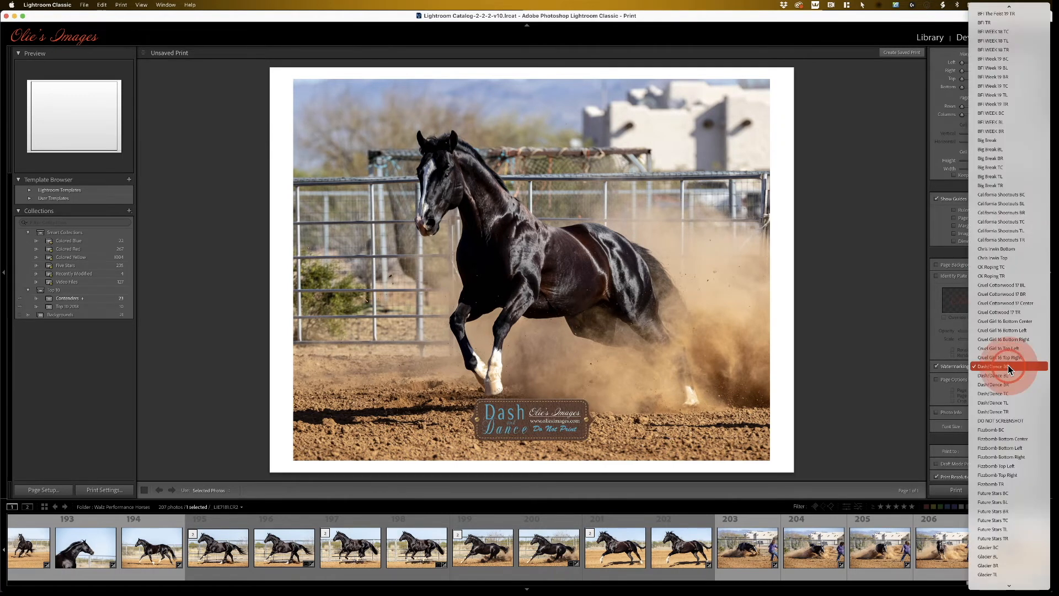
scroll(1002, 140, "up", 6)
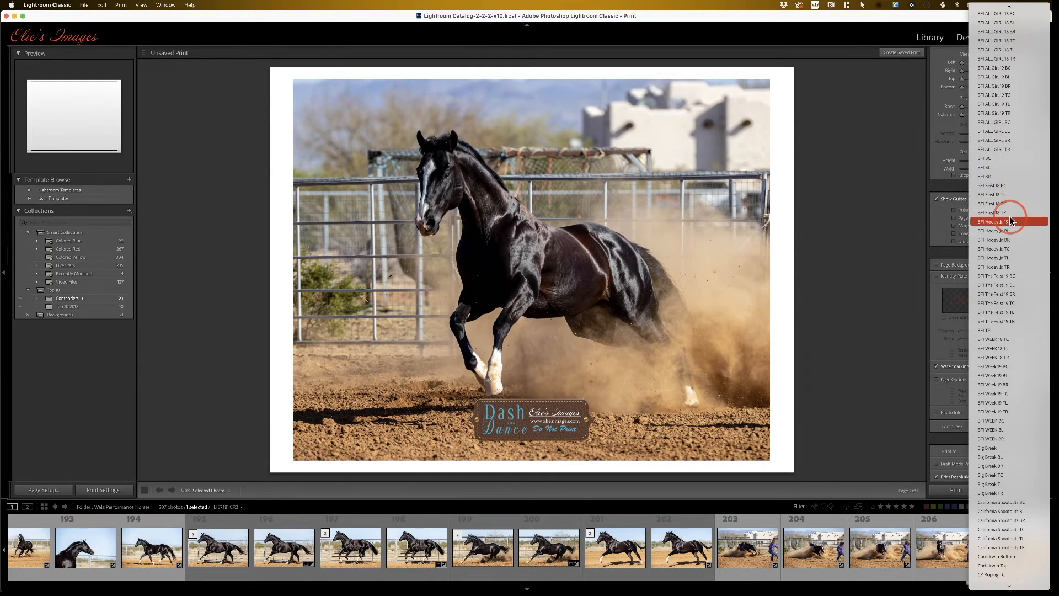
left_click(1008, 329)
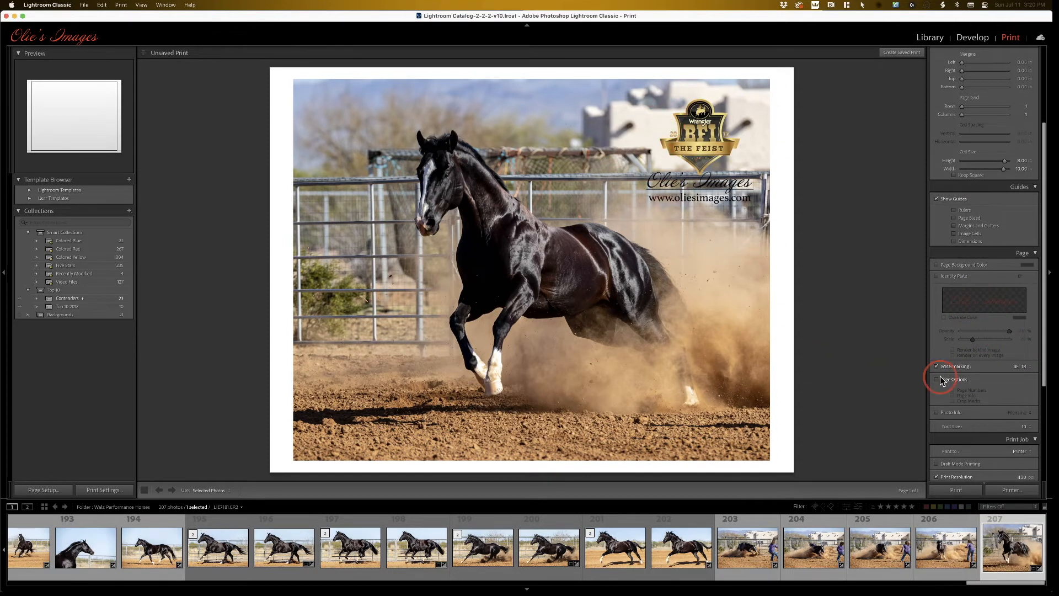
- Review the available printers in the system print settings and cancel without printing
scroll(970, 422, "down", 3)
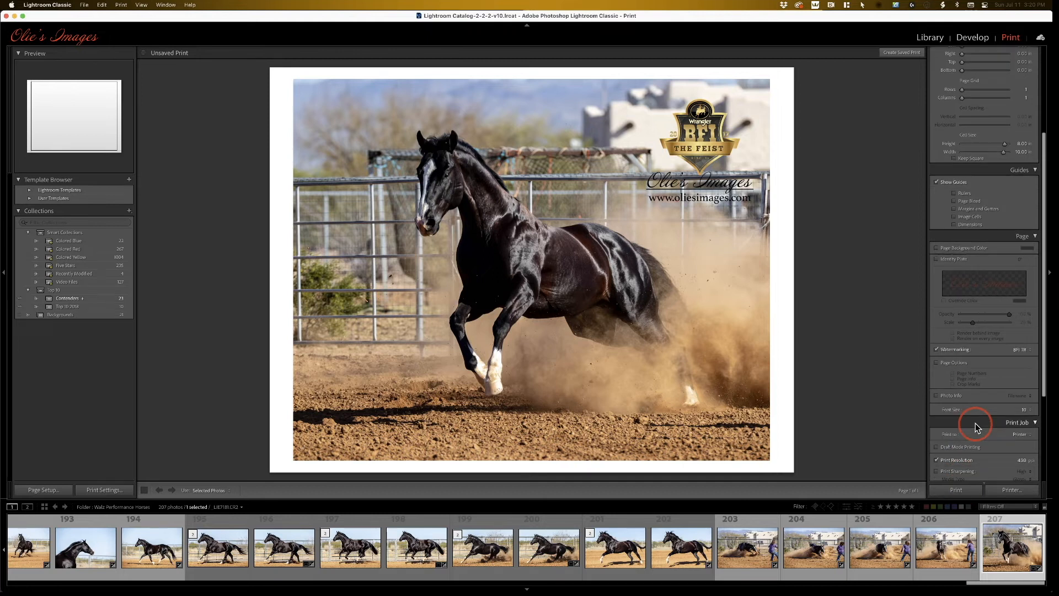
scroll(999, 406, "down", 5)
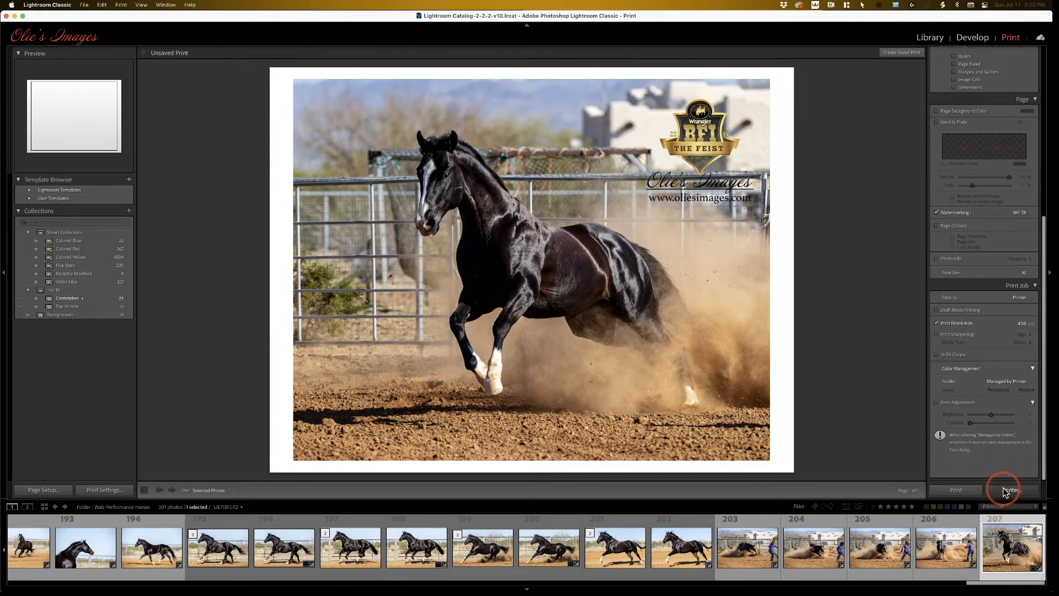
left_click(1020, 490)
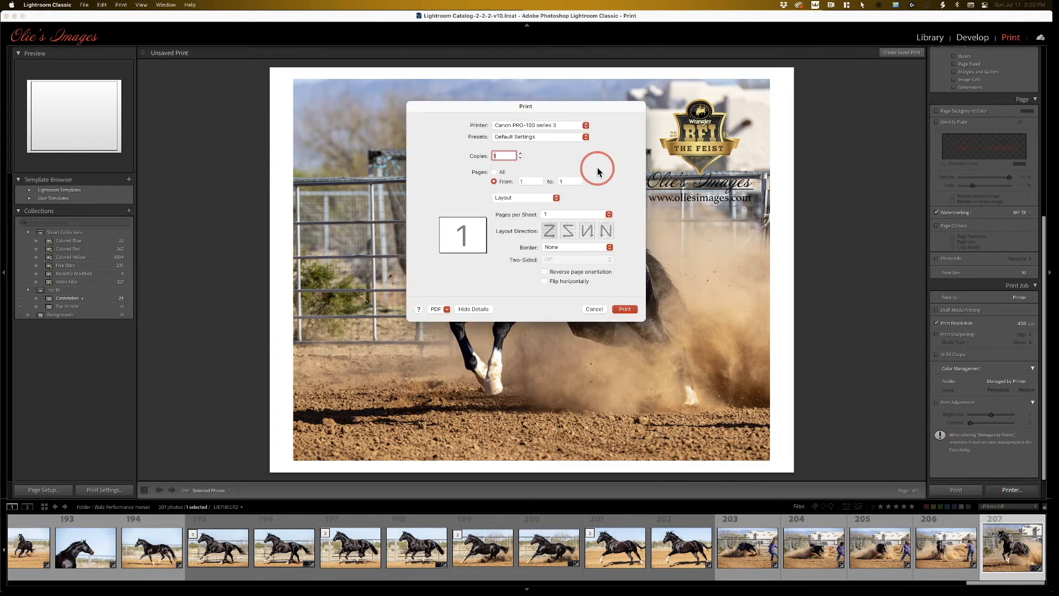
left_click(568, 126)
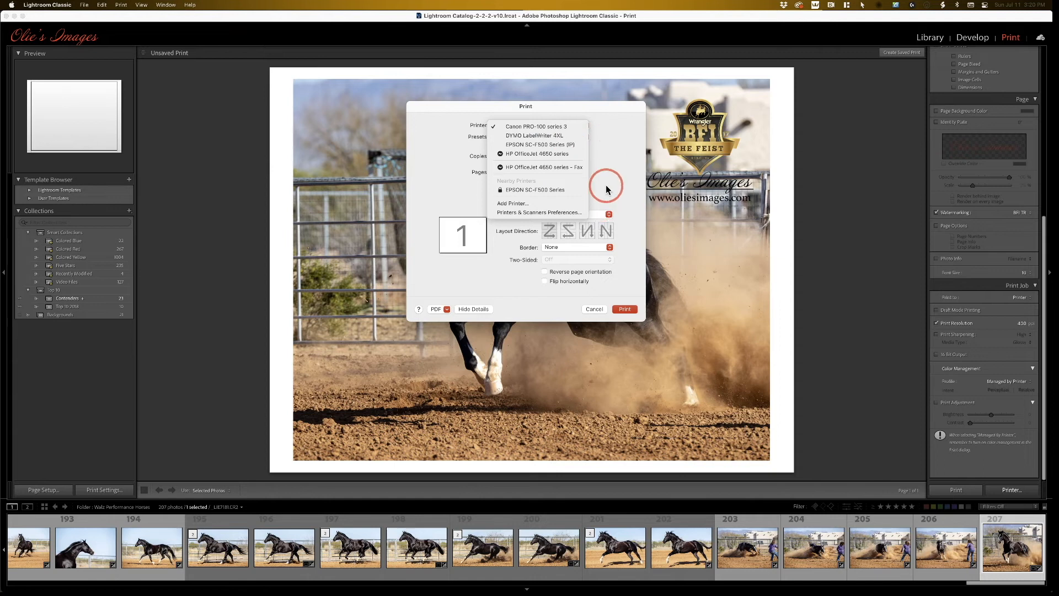
left_click(631, 212)
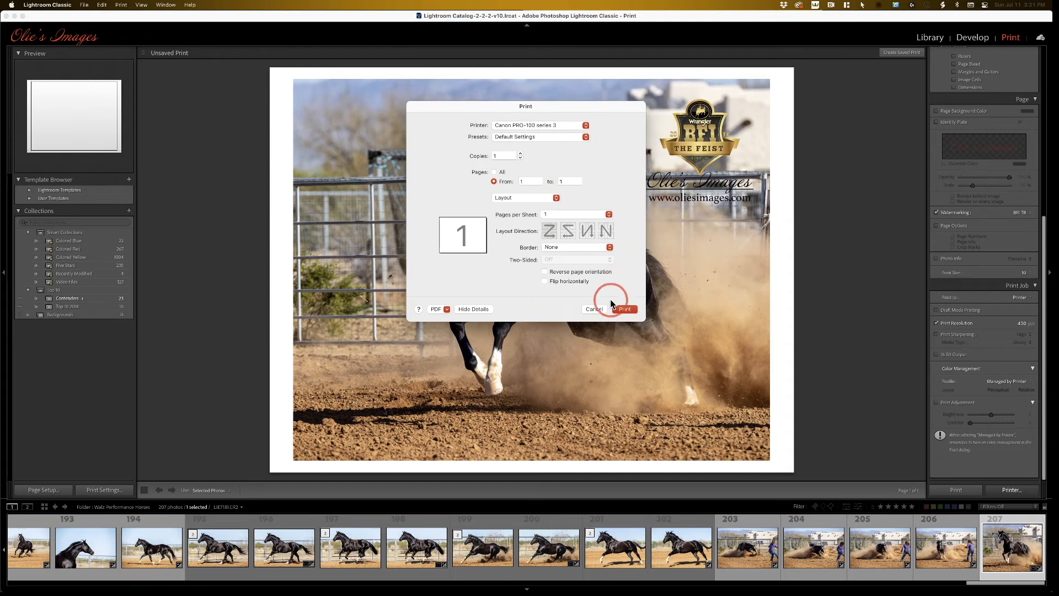
left_click(595, 309)
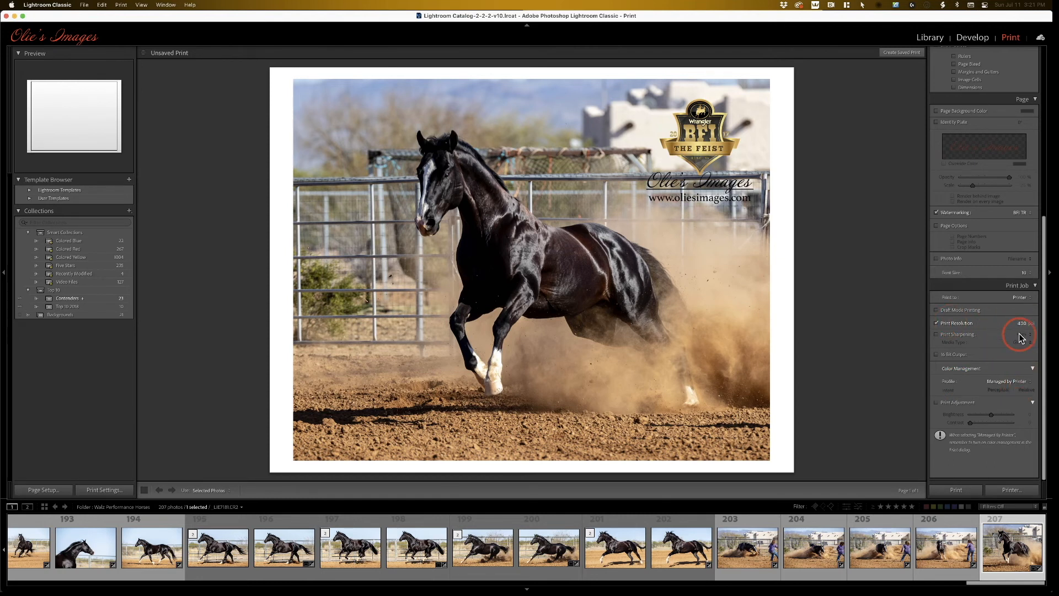
scroll(1007, 330, "up", 6)
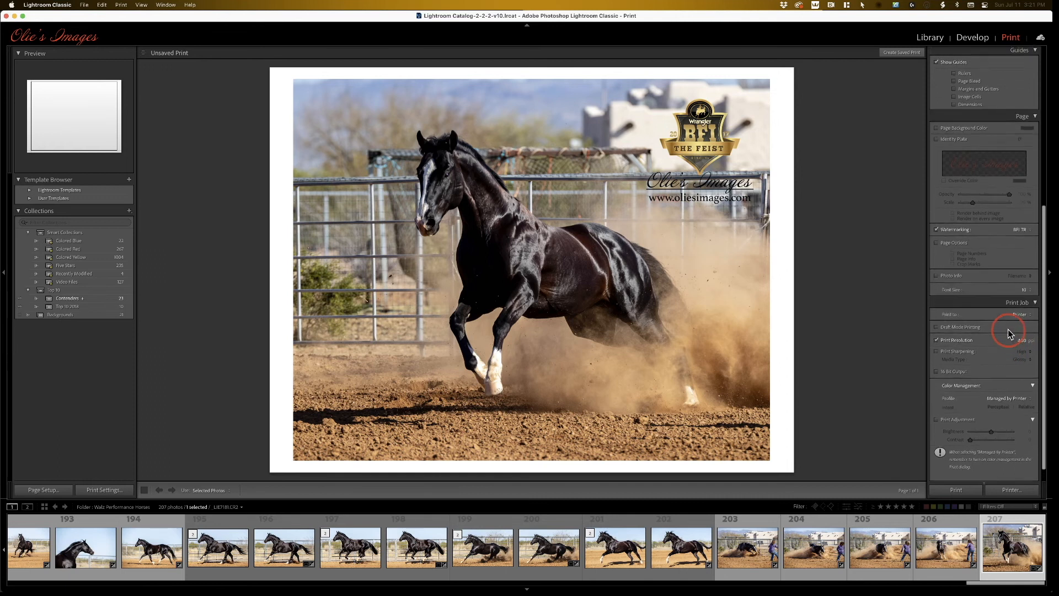
scroll(1008, 329, "up", 15)
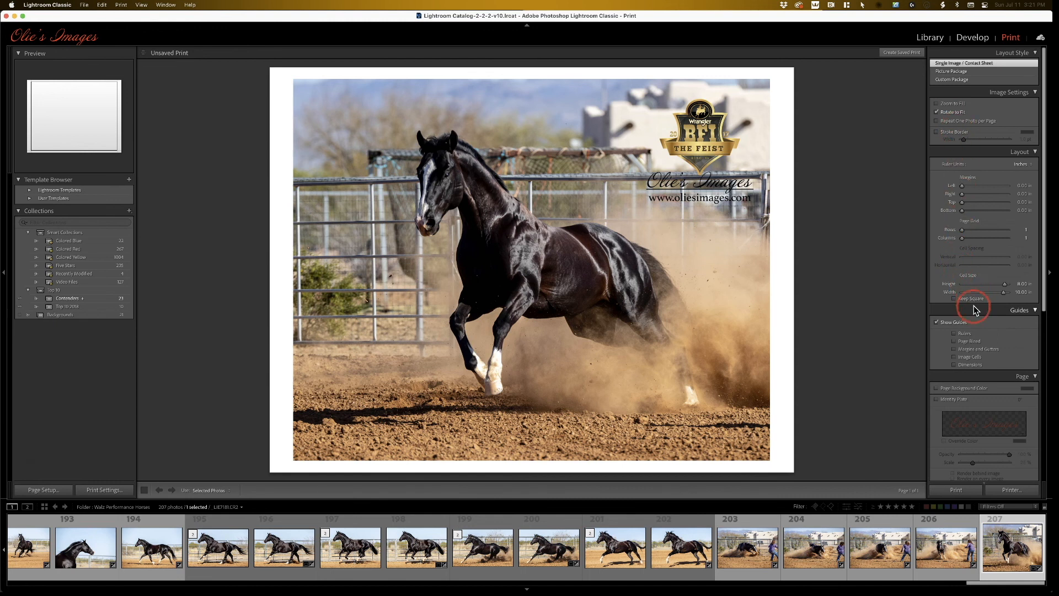
mouse_move(965, 187)
left_mouse_down()
mouse_move(994, 188)
mouse_move(947, 188)
left_mouse_up()
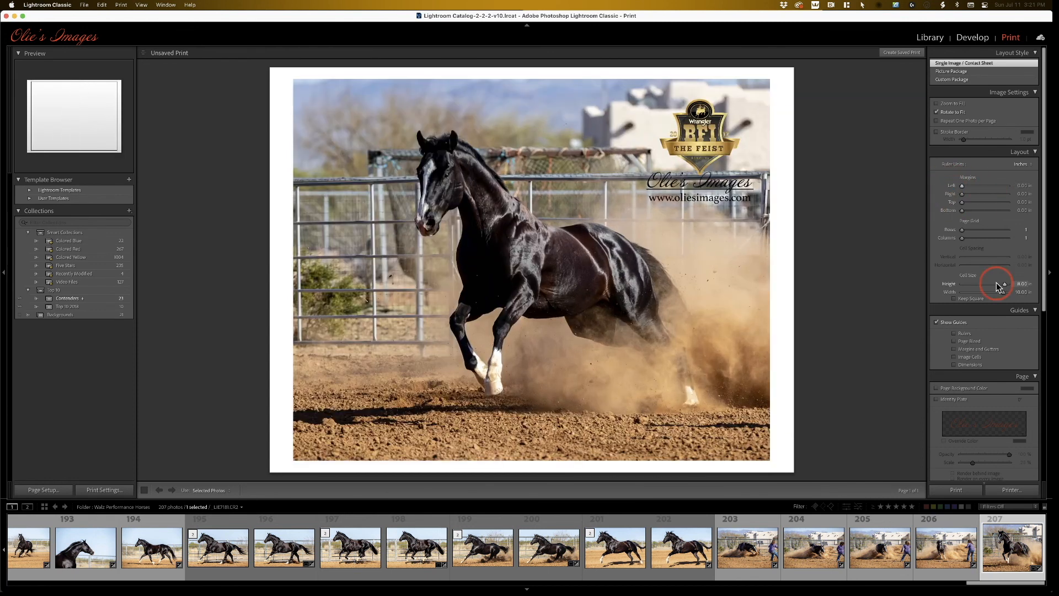